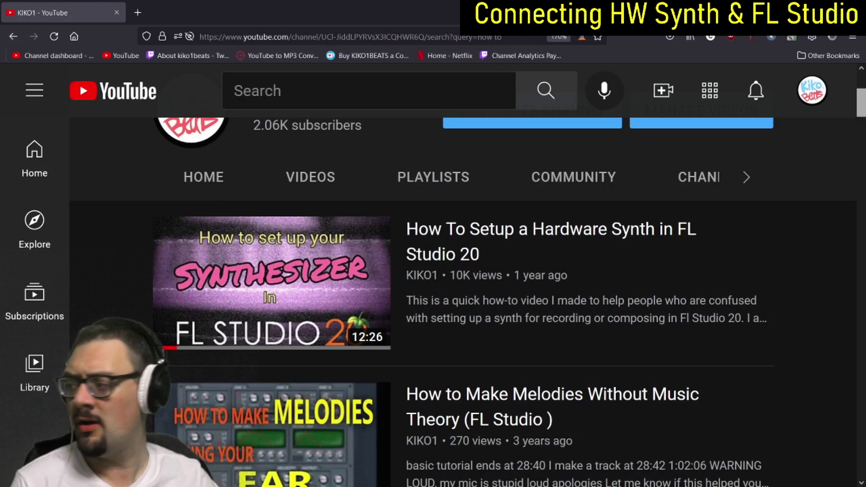
{"action": "mouse_move", "coordinate": [715, 239]}
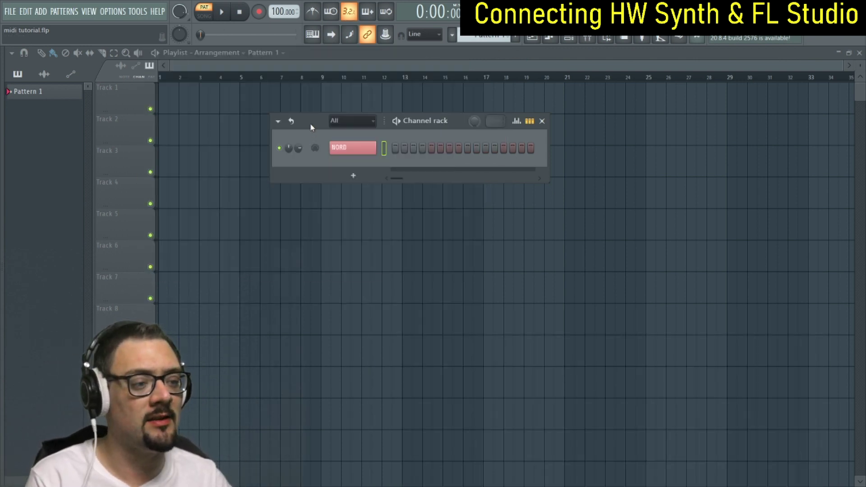
Open the mixer, browse through several insert tracks and select the NORD track
{"action": "key", "text": "F9"}
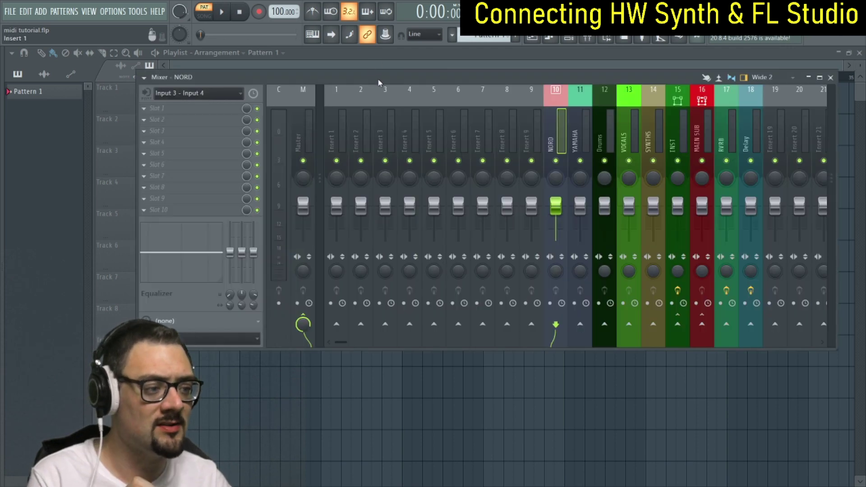
{"action": "left_click", "coordinate": [410, 136]}
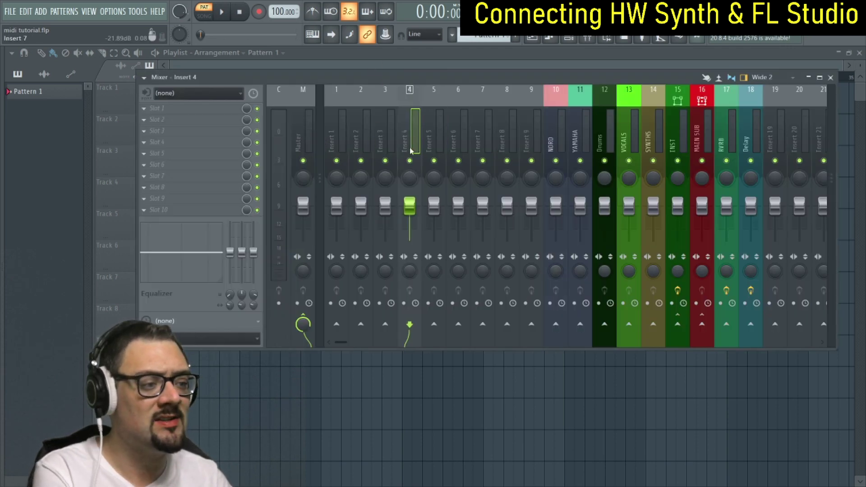
{"action": "left_click", "coordinate": [360, 135]}
{"action": "left_click", "coordinate": [336, 136]}
{"action": "left_click", "coordinate": [409, 135]}
{"action": "left_click", "coordinate": [702, 136]}
{"action": "left_click", "coordinate": [775, 136]}
{"action": "left_click", "coordinate": [580, 135]}
{"action": "left_click", "coordinate": [458, 135]}
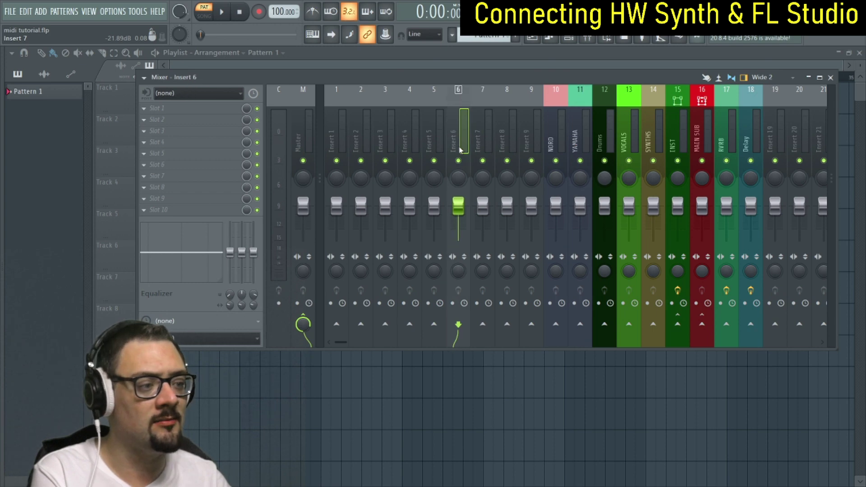
{"action": "left_click", "coordinate": [528, 141]}
{"action": "left_click", "coordinate": [551, 145]}
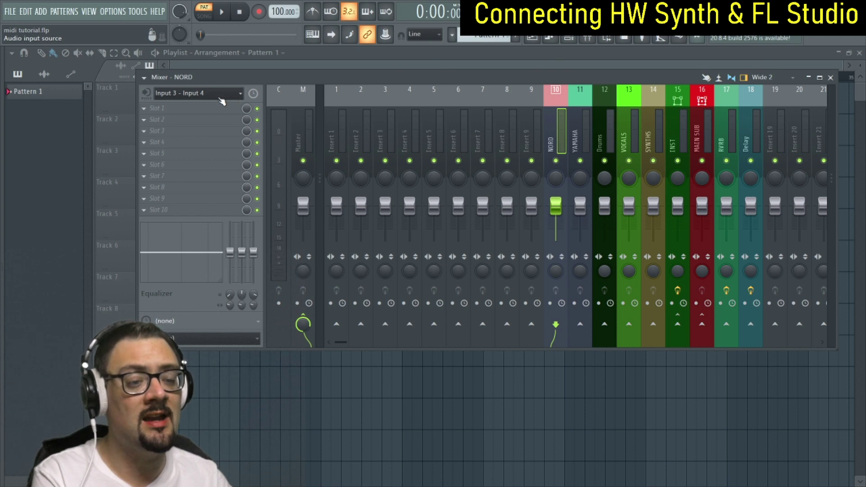
Review the NORD track's audio input sources and set its input to (none)
{"action": "left_click", "coordinate": [234, 100]}
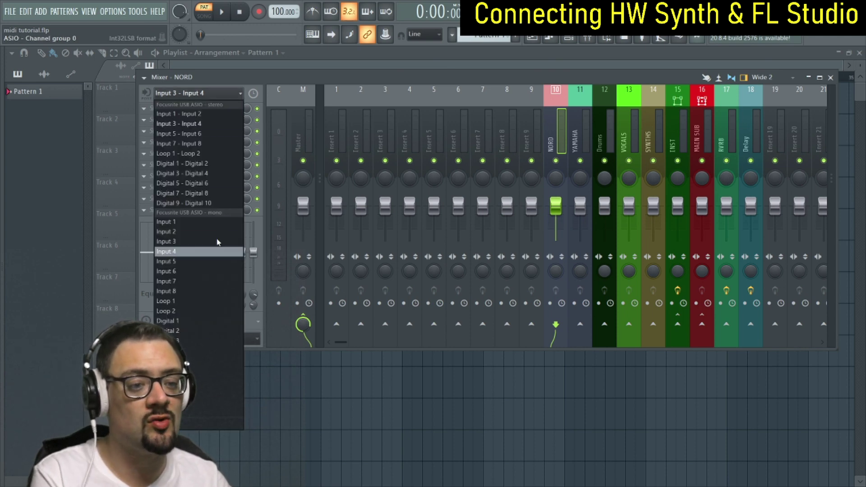
{"action": "left_click", "coordinate": [213, 129]}
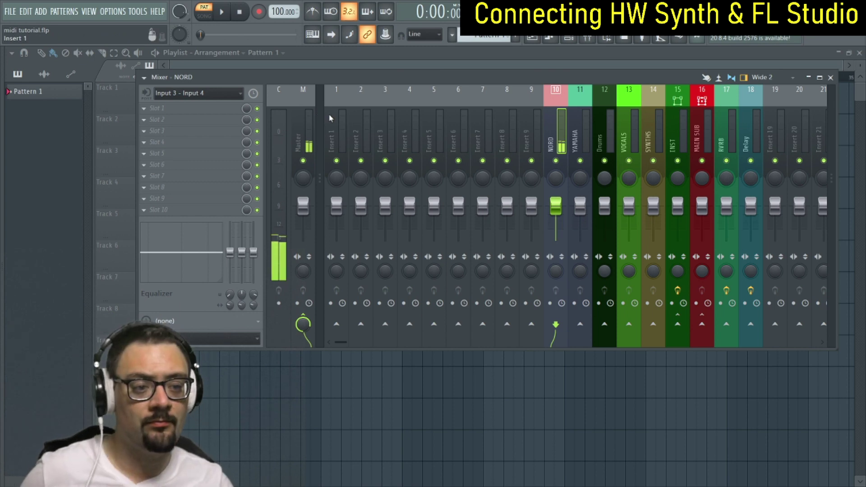
{"action": "left_click", "coordinate": [238, 91]}
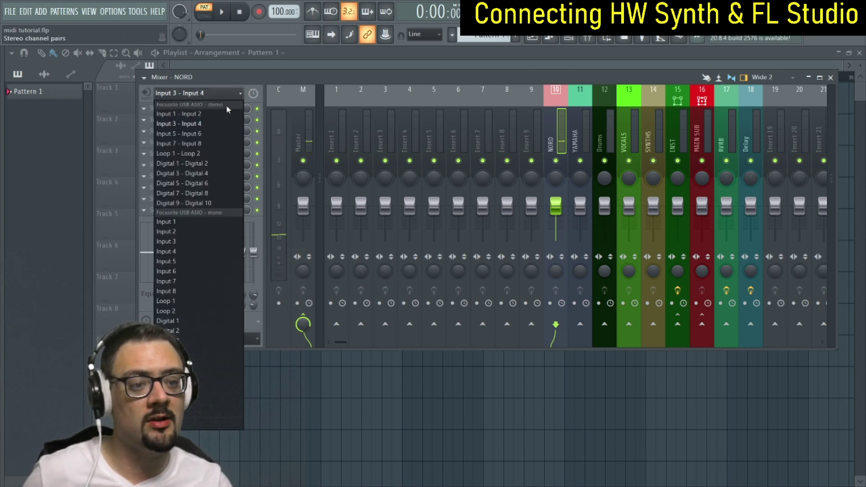
{"action": "left_click", "coordinate": [181, 104]}
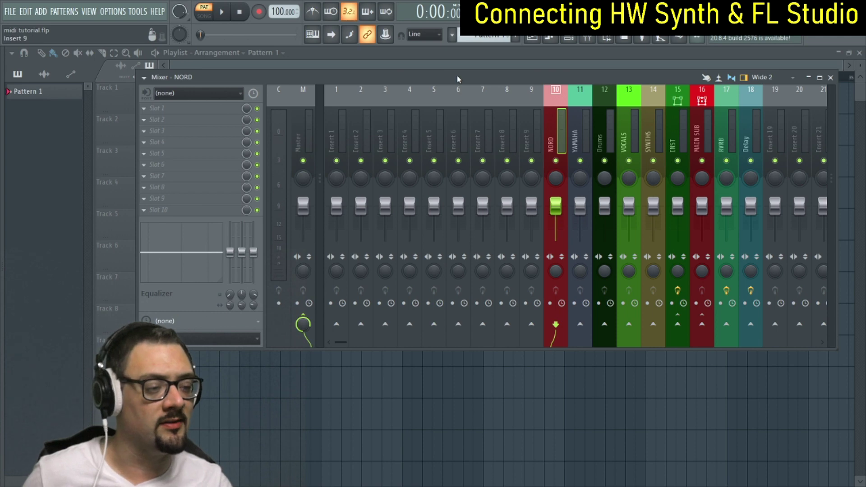
Set the audio input of mixer track Insert 5 to the stereo pair Input 3 - Input 4, and close the mixer
{"action": "left_click", "coordinate": [429, 133]}
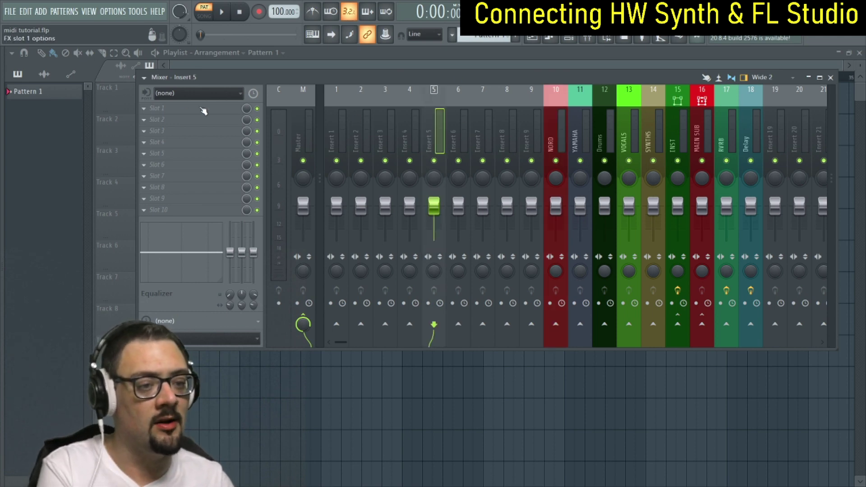
{"action": "left_click", "coordinate": [198, 92]}
{"action": "left_click", "coordinate": [194, 124]}
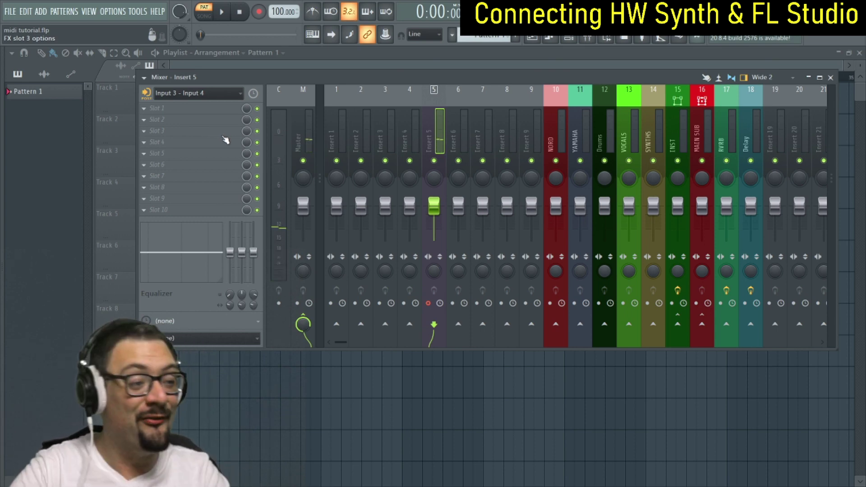
{"action": "left_click", "coordinate": [830, 77]}
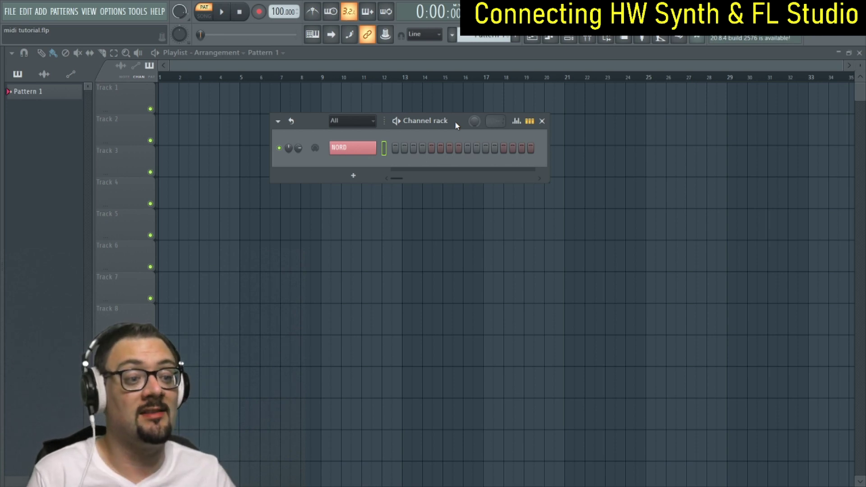
Open the NORD channel's piano roll and place short scattered test notes in bar 1, between C#6 and D#7
{"action": "right_click", "coordinate": [374, 145]}
{"action": "left_click", "coordinate": [403, 151]}
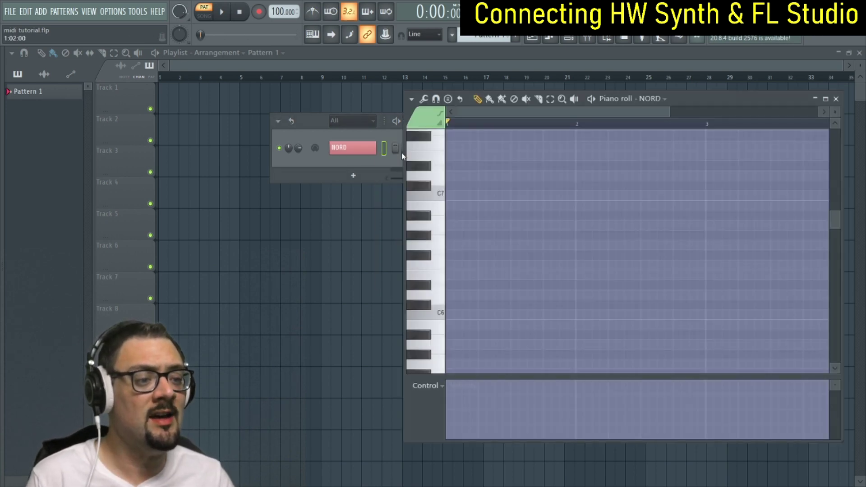
{"action": "left_click", "coordinate": [484, 185]}
{"action": "left_click", "coordinate": [485, 225]}
{"action": "left_click", "coordinate": [493, 304]}
{"action": "left_click", "coordinate": [534, 304]}
{"action": "left_click", "coordinate": [558, 215]}
{"action": "left_click", "coordinate": [523, 165]}
{"action": "left_click", "coordinate": [540, 165]}
{"action": "left_click", "coordinate": [524, 235]}
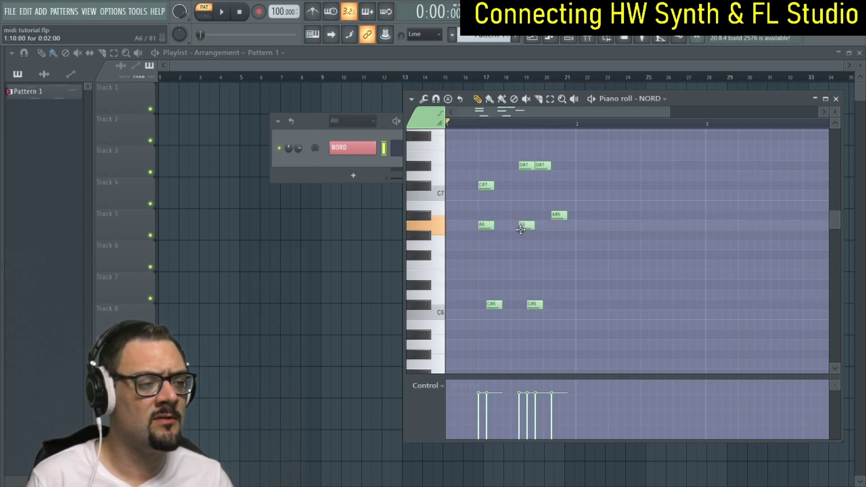
{"action": "left_click", "coordinate": [522, 267]}
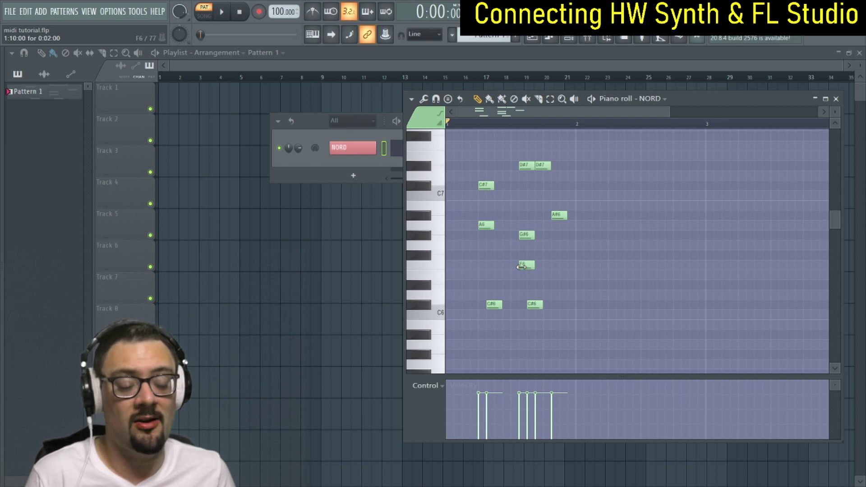
Delete the scattered test notes one by one from the NORD piano roll
{"action": "right_click", "coordinate": [486, 184]}
{"action": "right_click", "coordinate": [486, 225]}
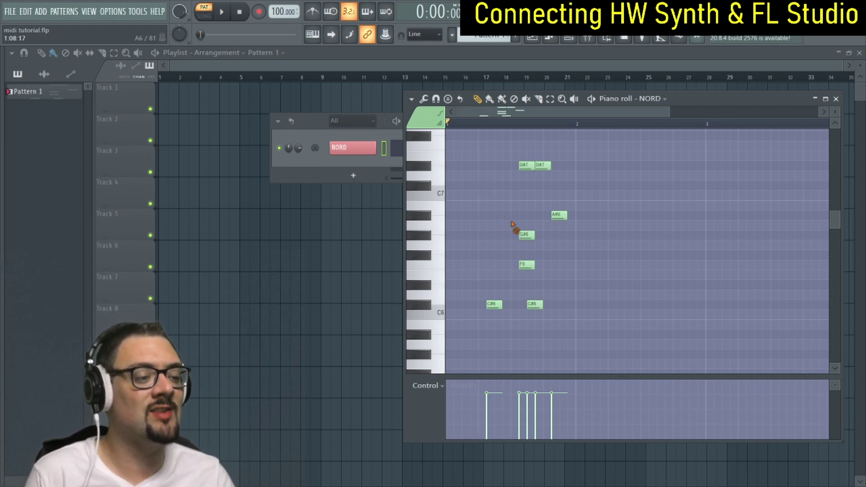
{"action": "right_click", "coordinate": [527, 234]}
{"action": "right_click", "coordinate": [526, 265]}
{"action": "right_click", "coordinate": [535, 304]}
{"action": "right_click", "coordinate": [494, 304]}
{"action": "right_click", "coordinate": [559, 215]}
{"action": "right_click", "coordinate": [526, 165]}
{"action": "right_click", "coordinate": [543, 165]}
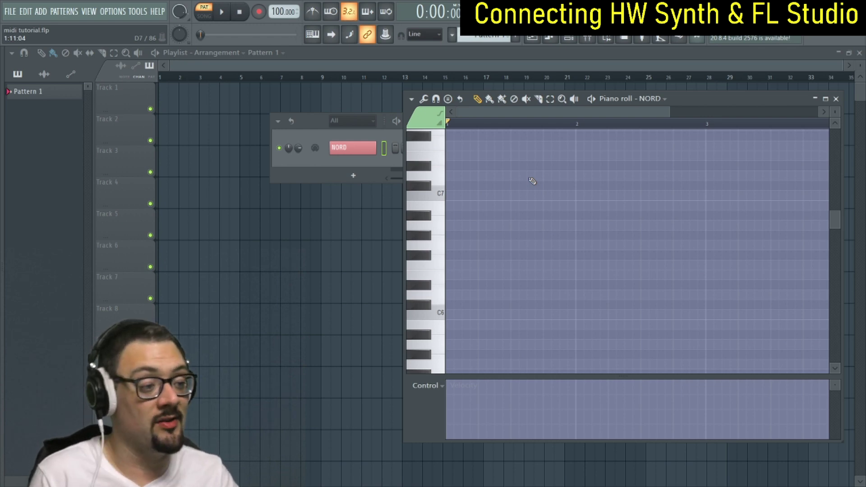
Draw a chord of long D7, B6 and F#6 notes, about 13 steps each, at the start of bar 1
{"action": "left_click", "coordinate": [454, 175]}
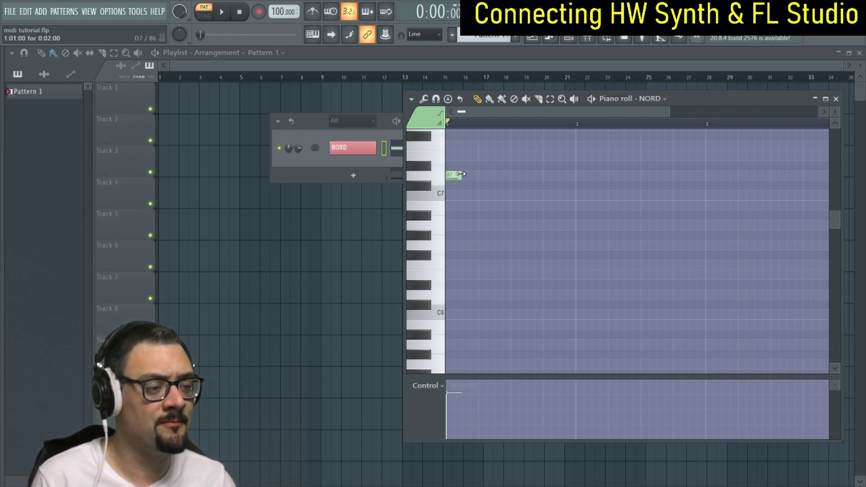
{"action": "left_click_drag", "start_coordinate": [460, 174], "coordinate": [551, 175]}
{"action": "left_click_drag", "start_coordinate": [479, 217], "coordinate": [445, 206]}
{"action": "left_click_drag", "start_coordinate": [451, 244], "coordinate": [436, 258]}
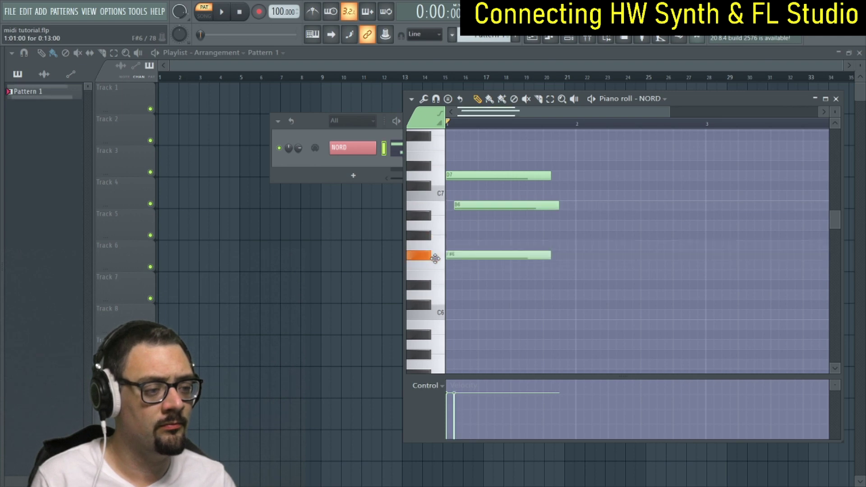
{"action": "right_click", "coordinate": [455, 205]}
{"action": "left_click_drag", "start_coordinate": [451, 205], "coordinate": [436, 206]}
Add a long G2 bass note at the start of bar 1 and play the pattern briefly
{"action": "left_click_drag", "start_coordinate": [451, 311], "coordinate": [466, 334]}
{"action": "scroll", "coordinate": [508, 297], "scroll_direction": "down", "scroll_amount": 10}
{"action": "left_click", "coordinate": [455, 294]}
{"action": "right_click", "coordinate": [466, 301]}
{"action": "key", "text": "space"}
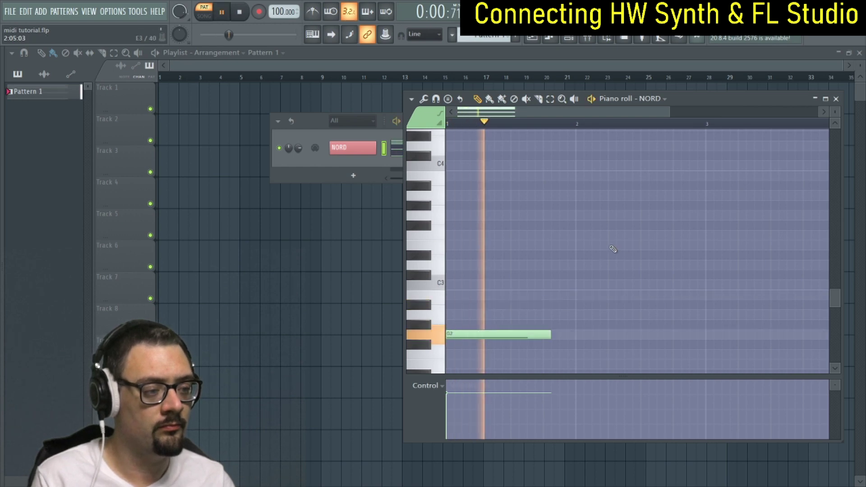
{"action": "key", "text": "space"}
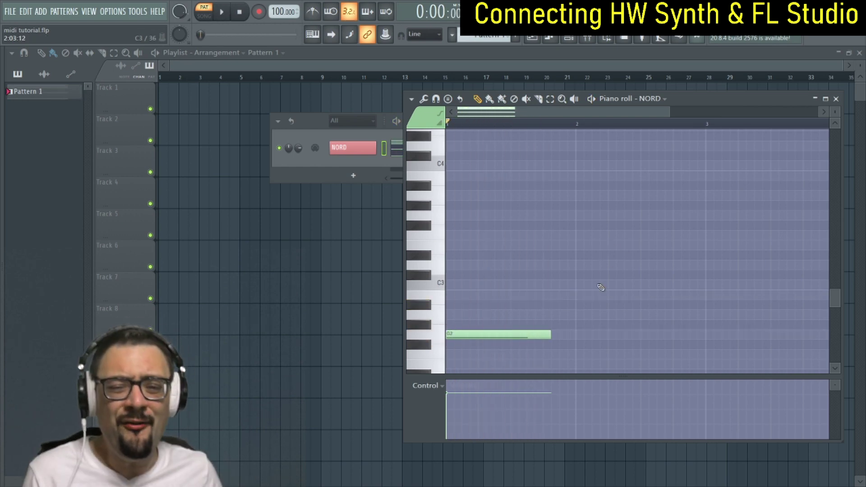
Clear all notes from the NORD piano roll, close it and reposition the channel rack
{"action": "key", "text": "ctrl+a"}
{"action": "key", "text": "Delete"}
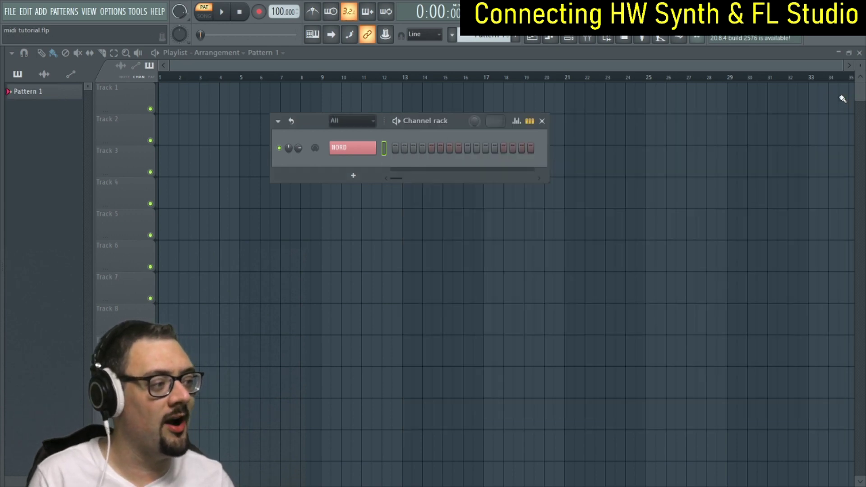
{"action": "left_click", "coordinate": [835, 98]}
{"action": "left_click_drag", "start_coordinate": [459, 119], "coordinate": [494, 115]}
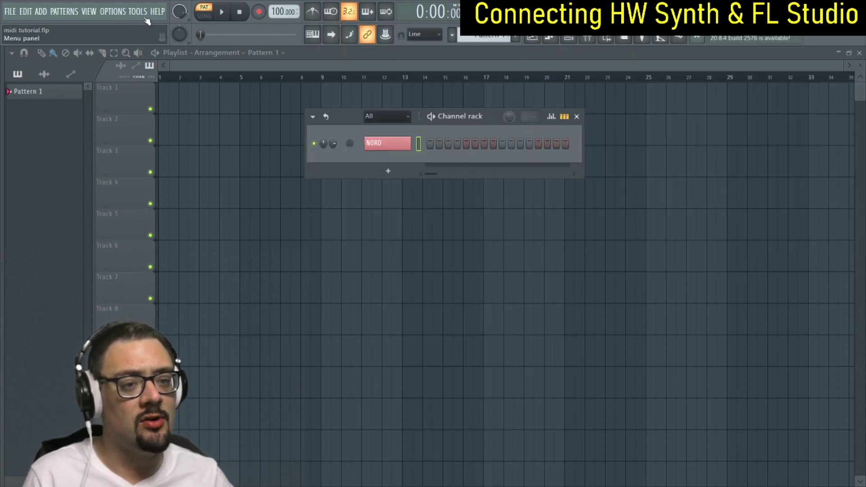
Examine the MIDI output device list and the DIN 1 device's port assignment in the MIDI settings, and close them
{"action": "left_click", "coordinate": [116, 12]}
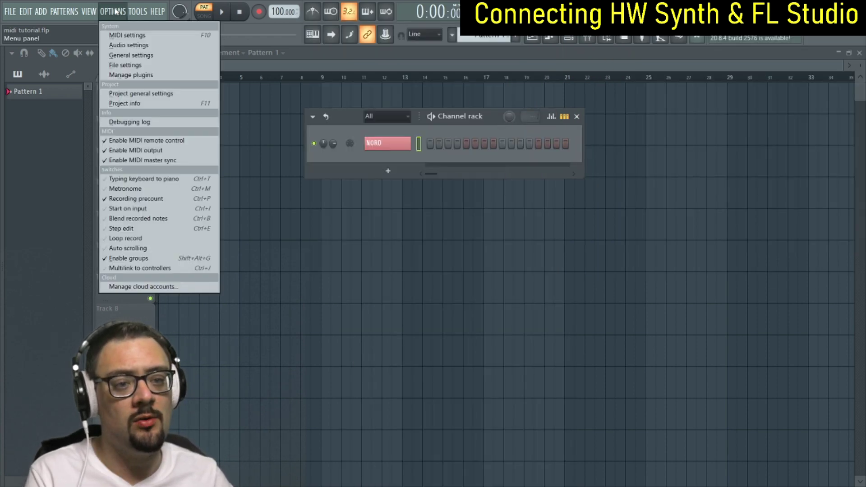
{"action": "left_click", "coordinate": [125, 36]}
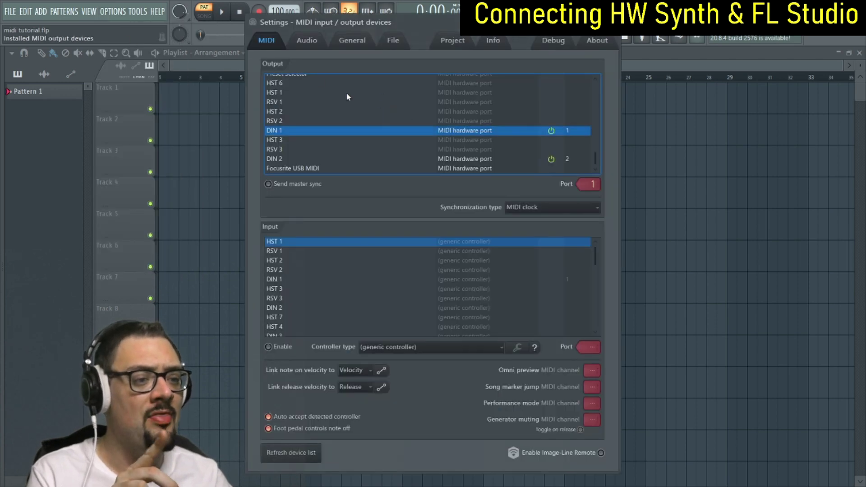
{"action": "scroll", "coordinate": [377, 89], "scroll_direction": "up", "scroll_amount": 14}
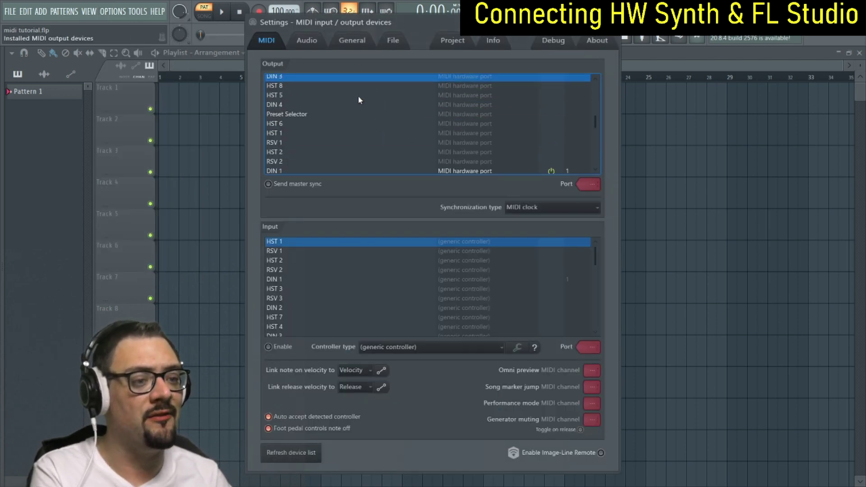
{"action": "scroll", "coordinate": [377, 113], "scroll_direction": "down", "scroll_amount": 18}
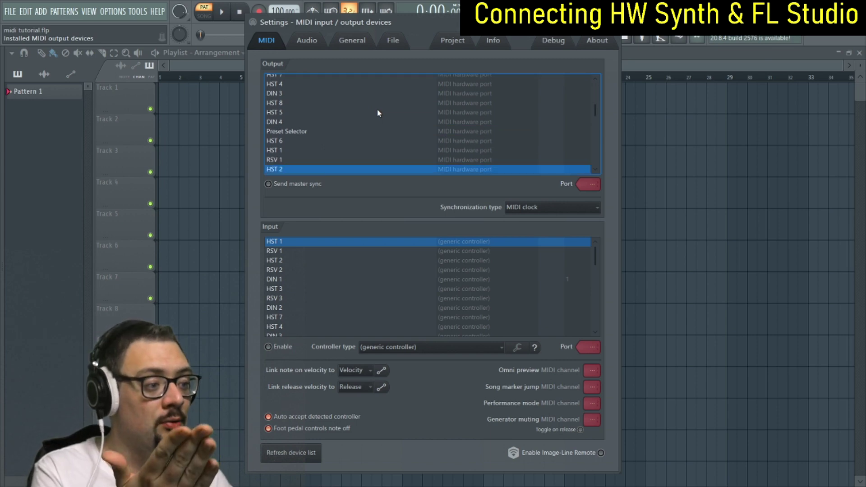
{"action": "left_click", "coordinate": [322, 131]}
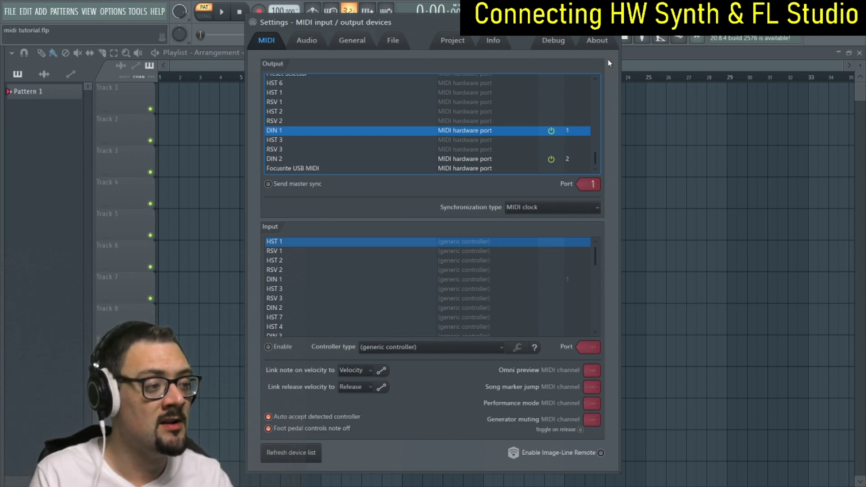
{"action": "left_click", "coordinate": [614, 22]}
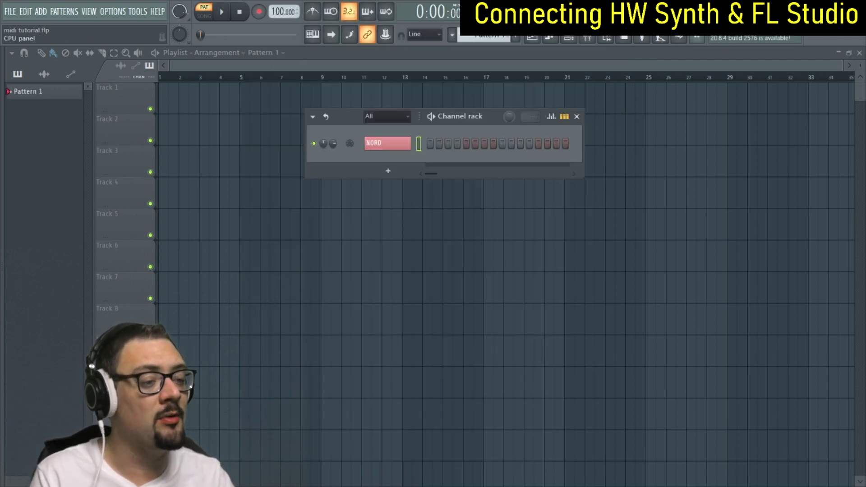
Add a MIDI Out channel and set its output port to 1
{"action": "left_click", "coordinate": [390, 174]}
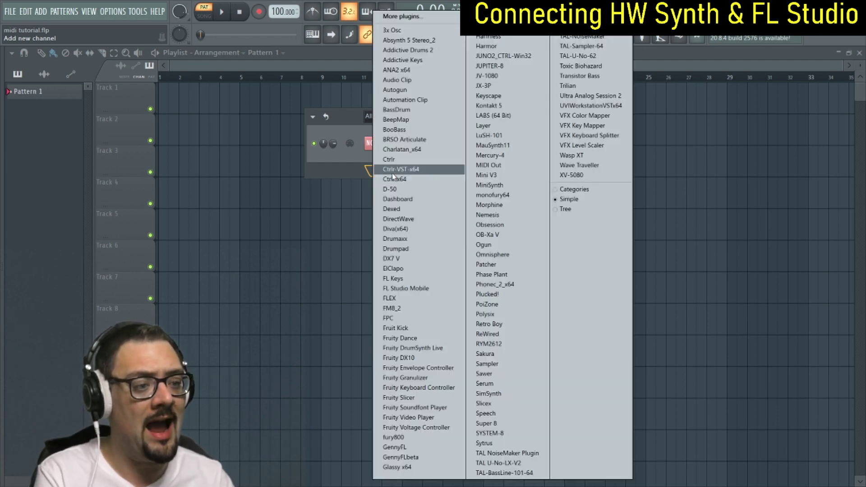
{"action": "left_click", "coordinate": [335, 160]}
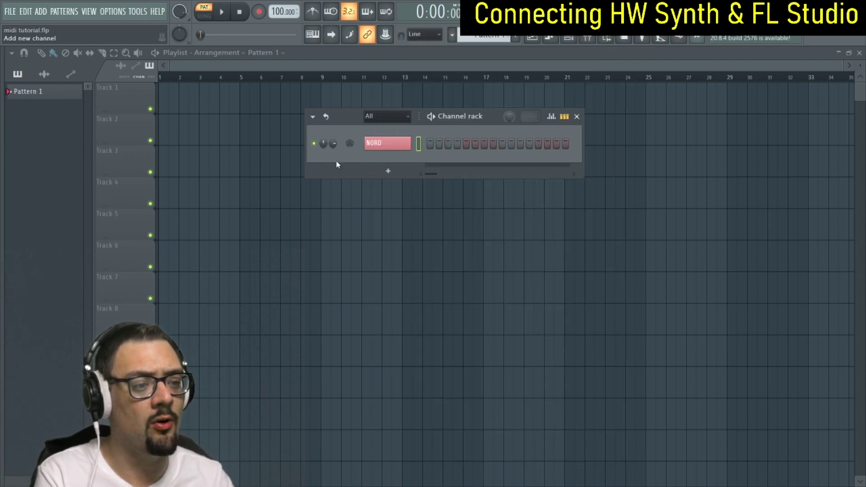
{"action": "left_click", "coordinate": [42, 12]}
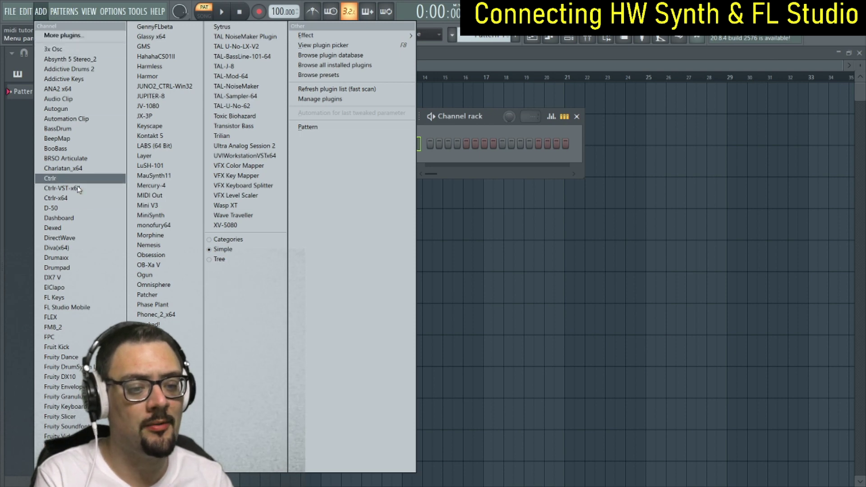
{"action": "left_click", "coordinate": [161, 197]}
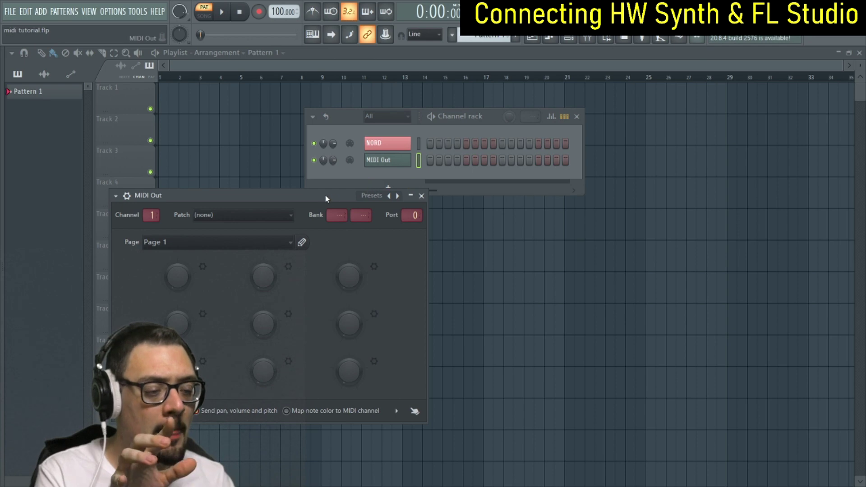
{"action": "left_click_drag", "start_coordinate": [326, 199], "coordinate": [374, 200]}
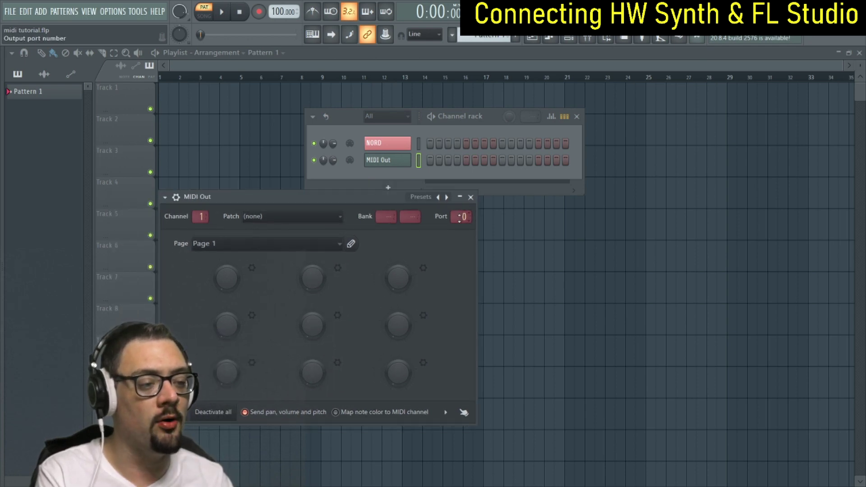
{"action": "left_click_drag", "start_coordinate": [459, 217], "coordinate": [459, 212]}
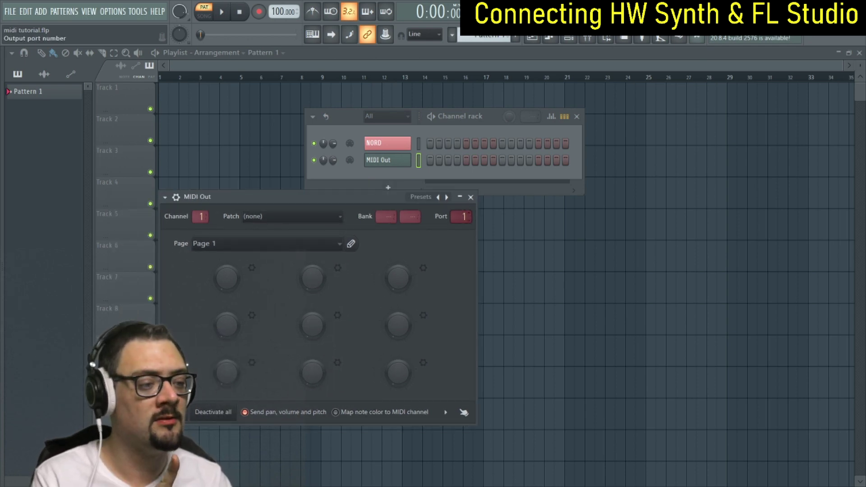
Open the MIDI Out channel's piano roll and add five notes (D3, G2, A3, C4 and E3) across bars 1 and 2
{"action": "right_click", "coordinate": [407, 160]}
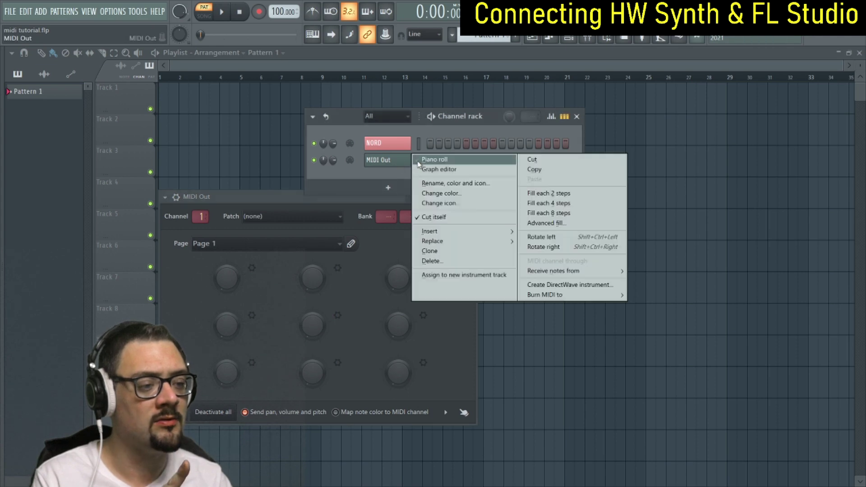
{"action": "left_click", "coordinate": [419, 161]}
{"action": "left_click", "coordinate": [514, 196]}
{"action": "left_click", "coordinate": [474, 265]}
{"action": "left_click", "coordinate": [514, 335]}
{"action": "left_click", "coordinate": [637, 245]}
{"action": "left_click", "coordinate": [600, 165]}
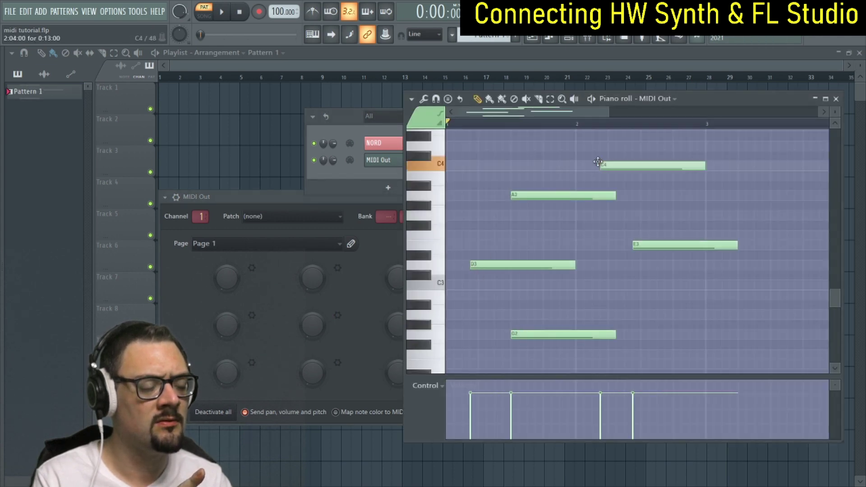
Delete all notes from the MIDI Out piano roll
{"action": "right_click", "coordinate": [600, 165]}
{"action": "right_click", "coordinate": [597, 196]}
{"action": "right_click", "coordinate": [636, 246]}
{"action": "right_click", "coordinate": [576, 335]}
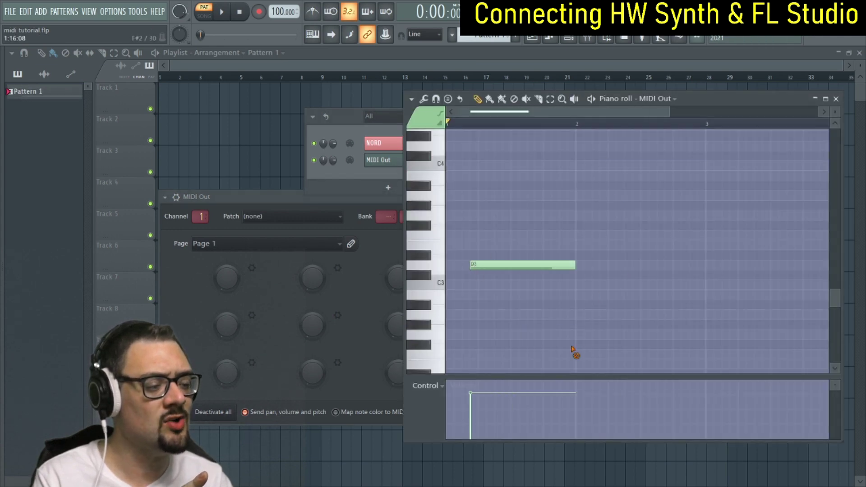
{"action": "right_click", "coordinate": [559, 265]}
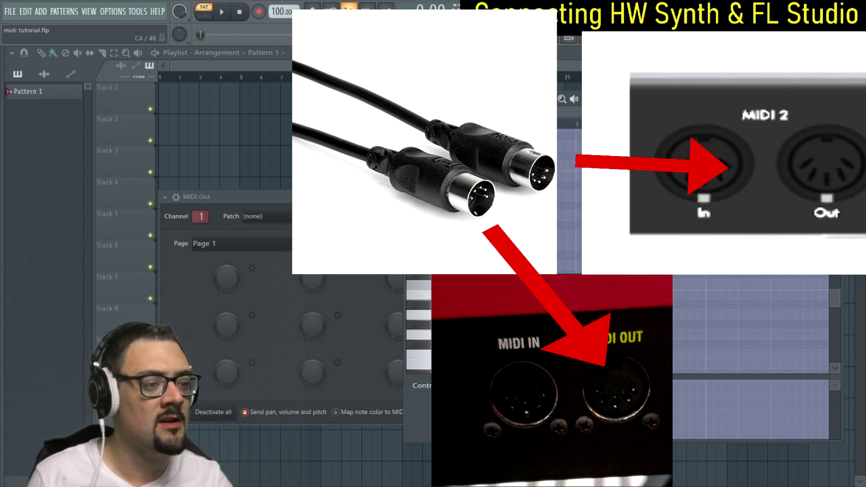
Bring up the channel rack, enable the DIN 1 input device in the MIDI settings, and close them
{"action": "key", "text": "F6"}
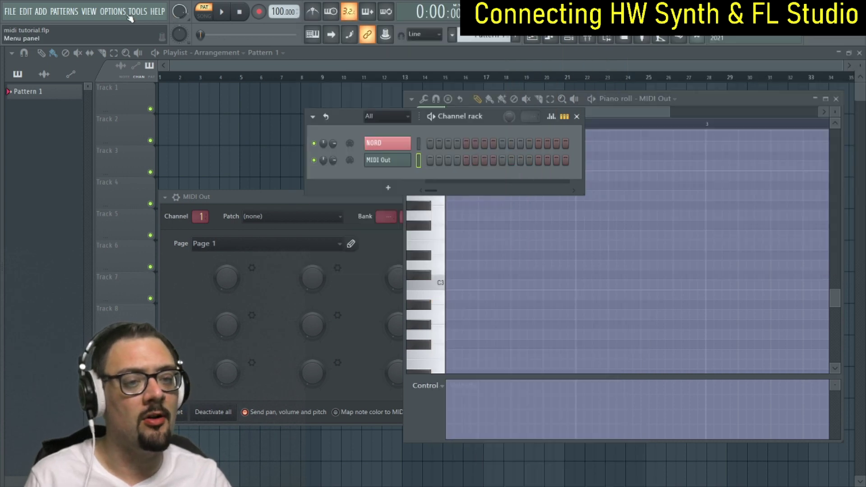
{"action": "left_click", "coordinate": [113, 11]}
{"action": "left_click", "coordinate": [128, 35]}
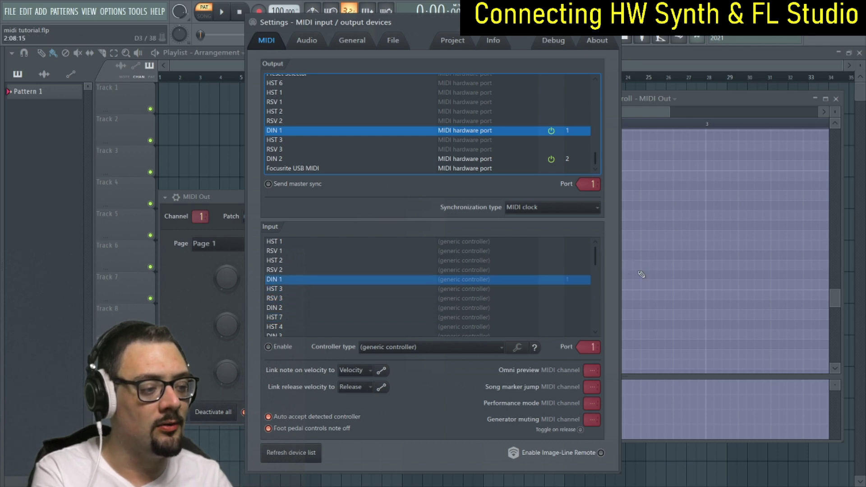
{"action": "left_click", "coordinate": [270, 348]}
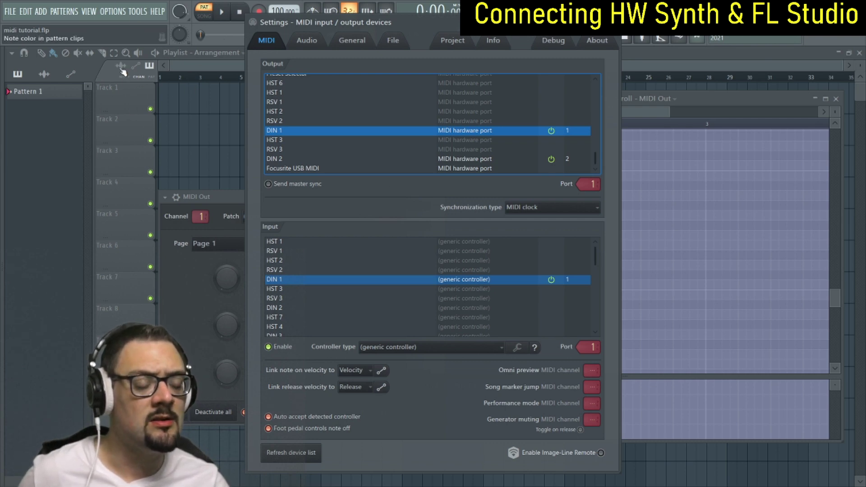
{"action": "key", "text": "Escape"}
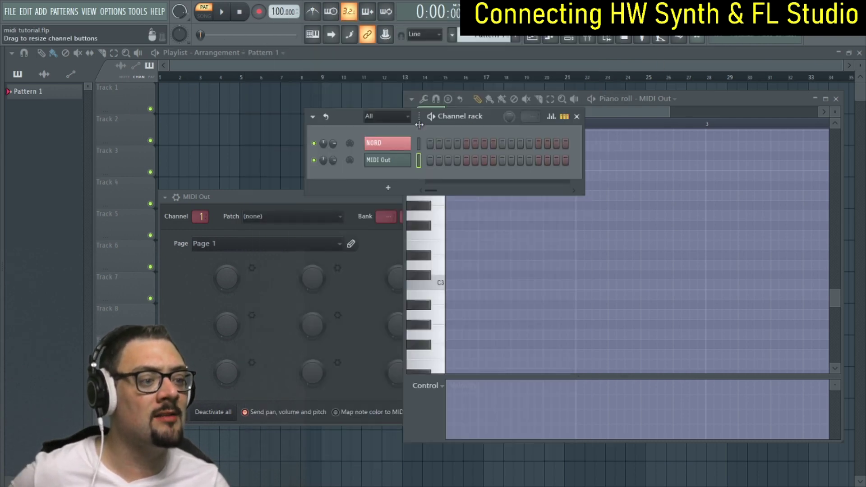
Add a MiniSynth channel to try out the hardware keyboard's MIDI input, and delete the channel again
{"action": "left_click", "coordinate": [388, 188]}
{"action": "left_click", "coordinate": [490, 185]}
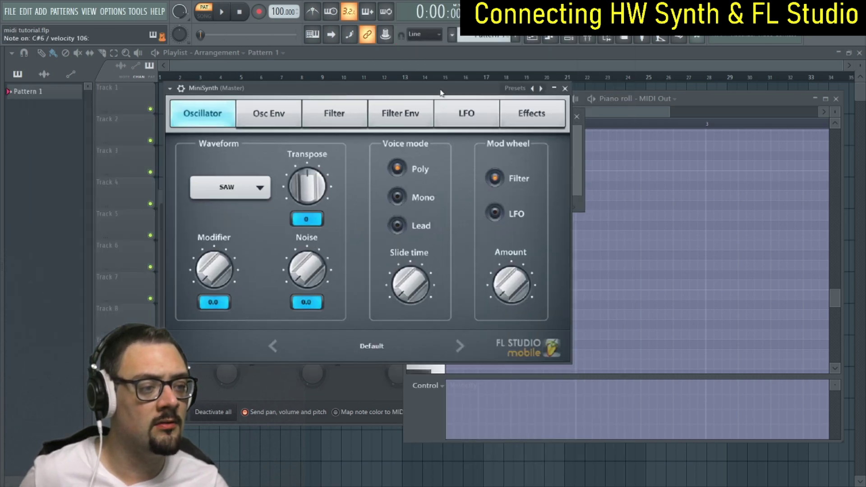
{"action": "left_click_drag", "start_coordinate": [436, 96], "coordinate": [557, 92]}
{"action": "left_click", "coordinate": [692, 86]}
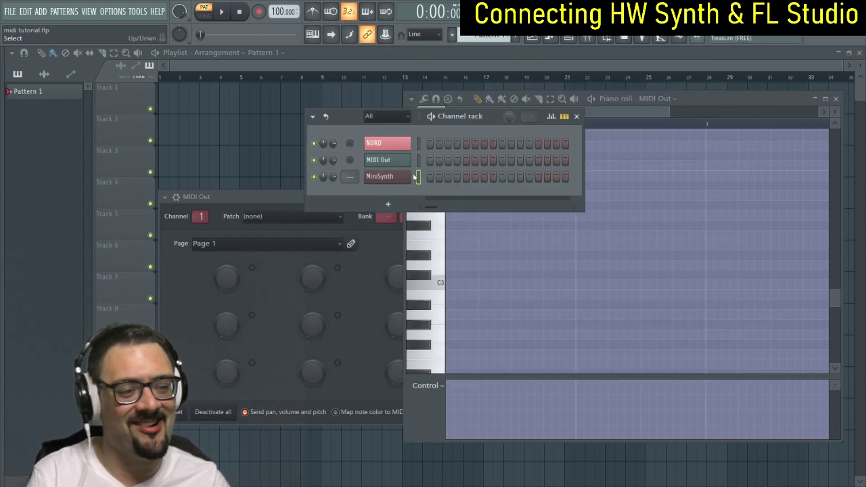
{"action": "right_click", "coordinate": [408, 176]}
{"action": "left_click", "coordinate": [468, 278]}
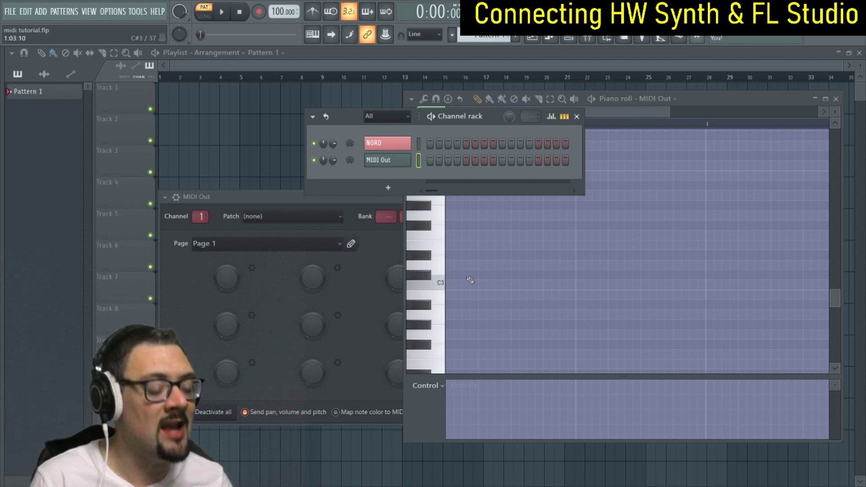
Reopen the MIDI settings and examine the input device list around DIN 1
{"action": "left_click", "coordinate": [121, 13]}
{"action": "left_click", "coordinate": [126, 33]}
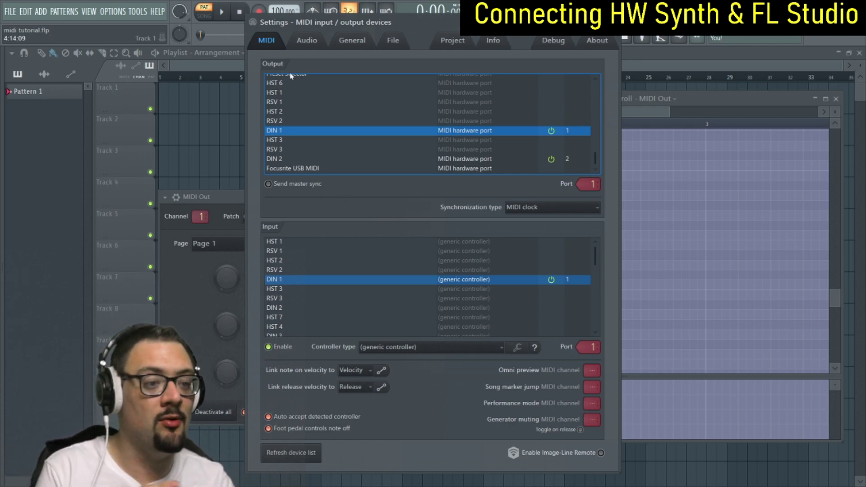
{"action": "scroll", "coordinate": [409, 300], "scroll_direction": "down", "scroll_amount": 1}
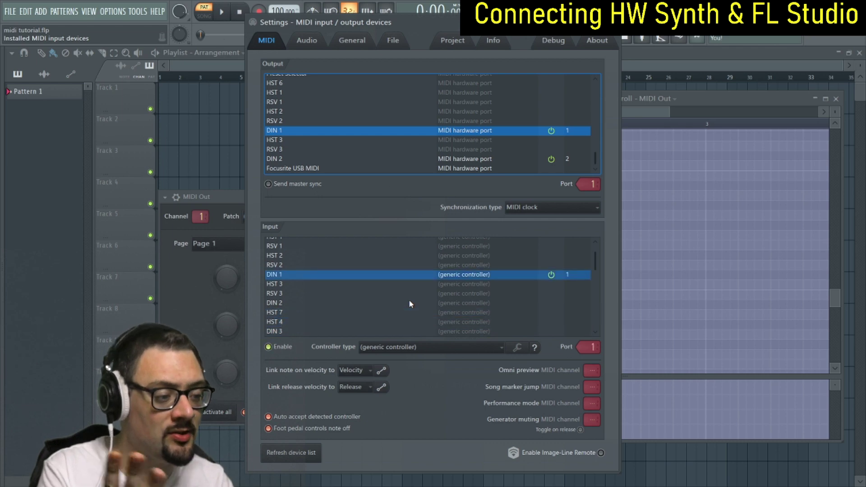